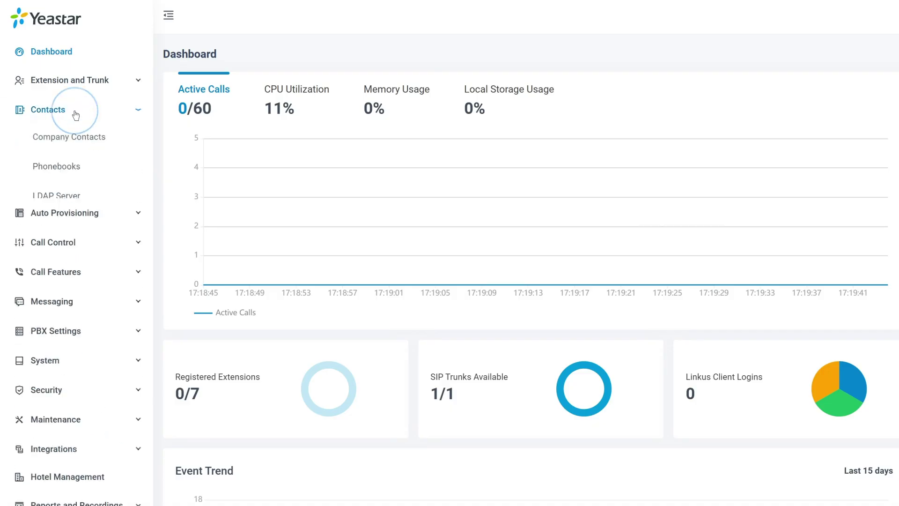
# Enable LDAP integration in the Company Contacts synchronization settings.
pyautogui.click(74, 139)
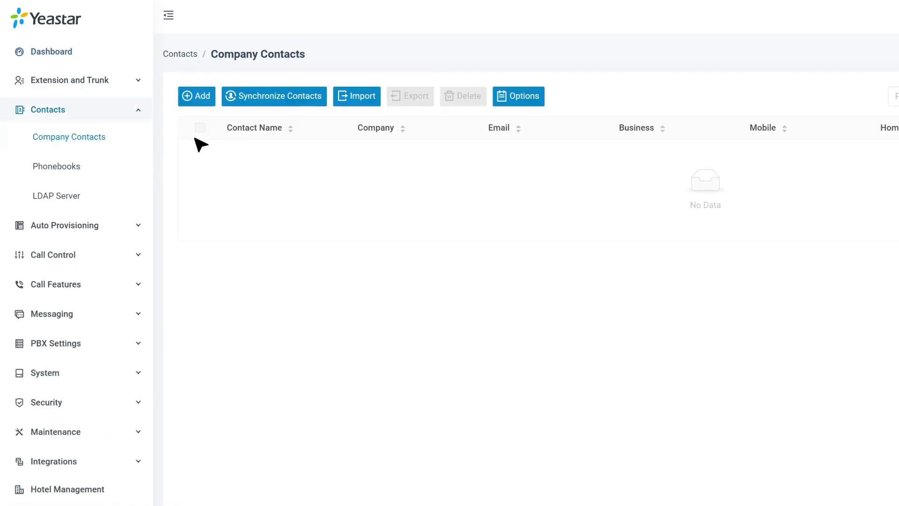
pyautogui.click(272, 99)
pyautogui.click(294, 90)
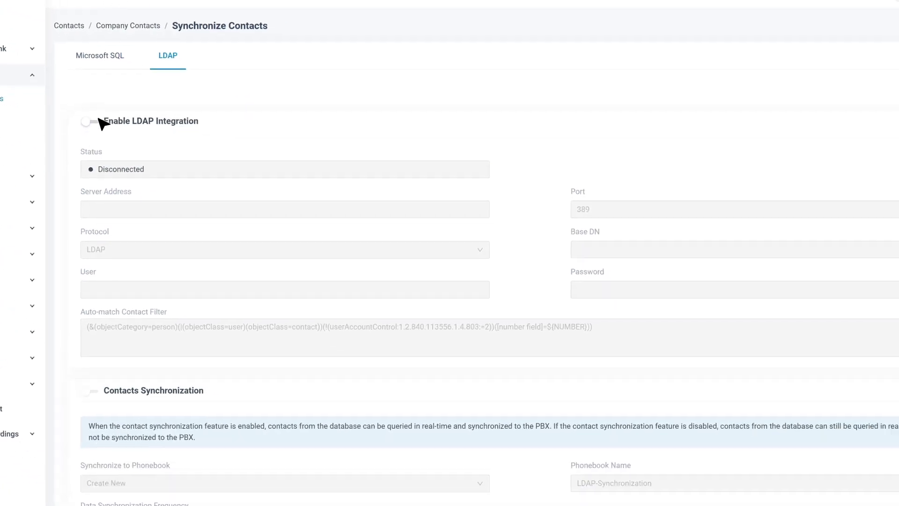
pyautogui.click(203, 163)
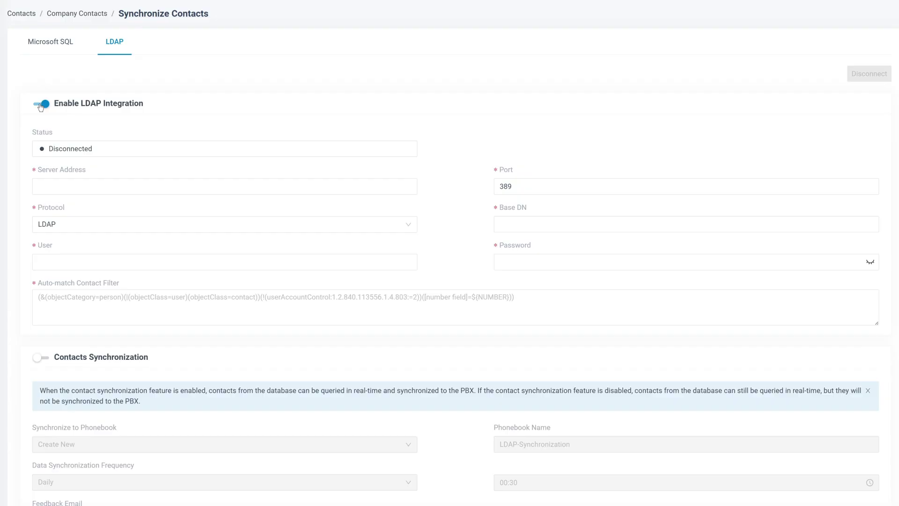
# Set the LDAP server to 192.168.26.130, port 399, with protocol LDAP.
pyautogui.click(117, 187)
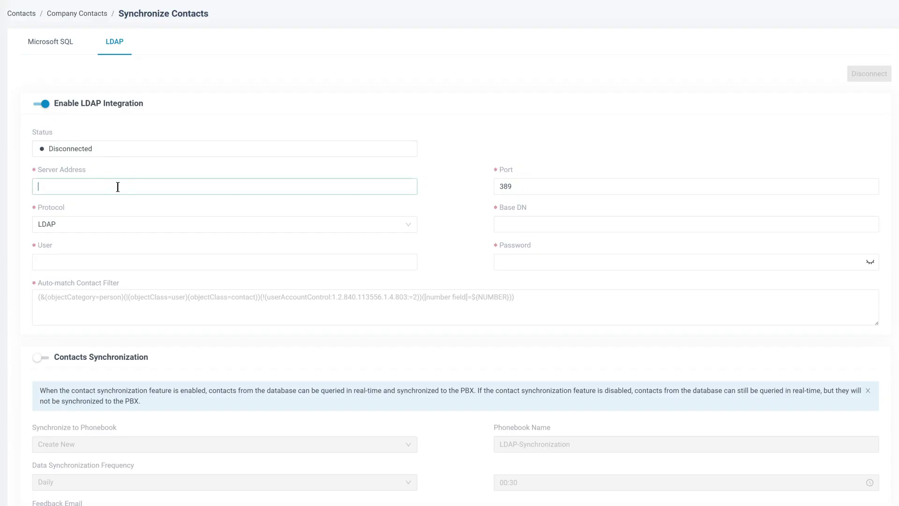
pyautogui.write('192.168.26.130')
pyautogui.click(530, 187)
pyautogui.press('BackSpace')
pyautogui.press('BackSpace')
pyautogui.press('BackSpace')
pyautogui.write('398')
pyautogui.click(53, 223)
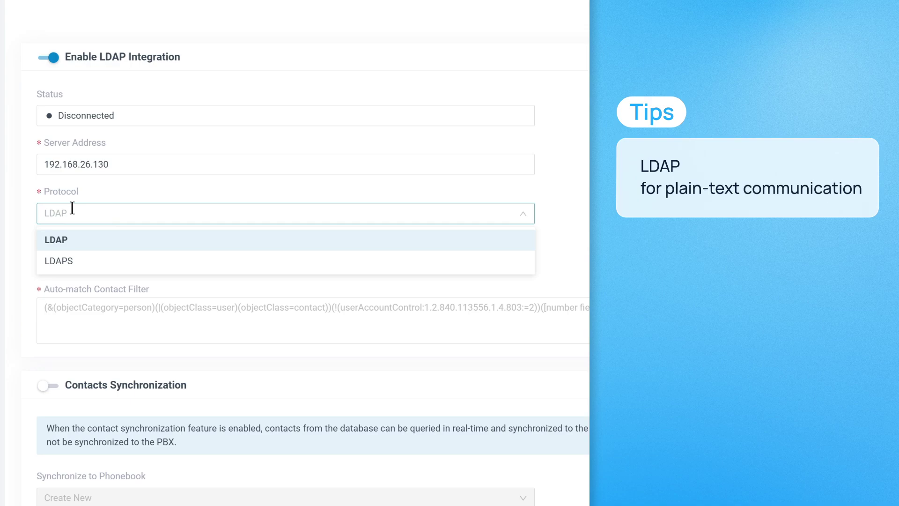
pyautogui.click(72, 261)
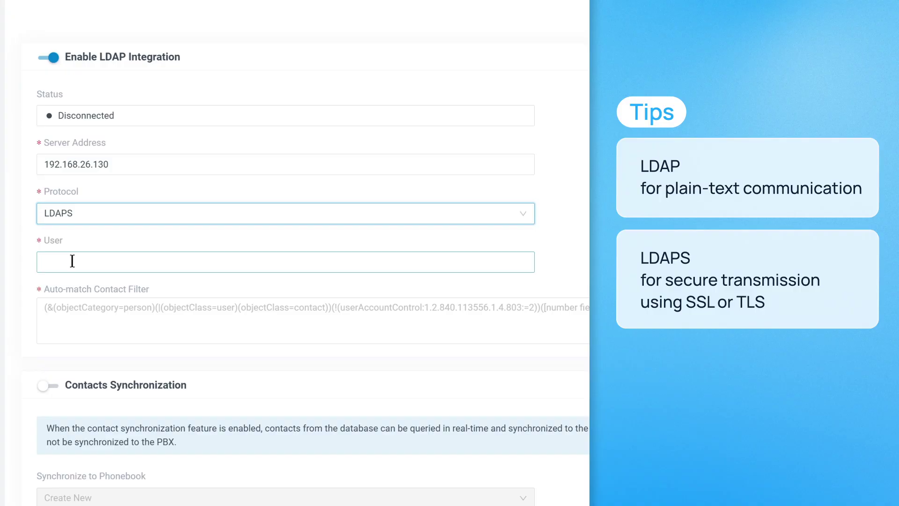
pyautogui.click(79, 212)
pyautogui.click(83, 239)
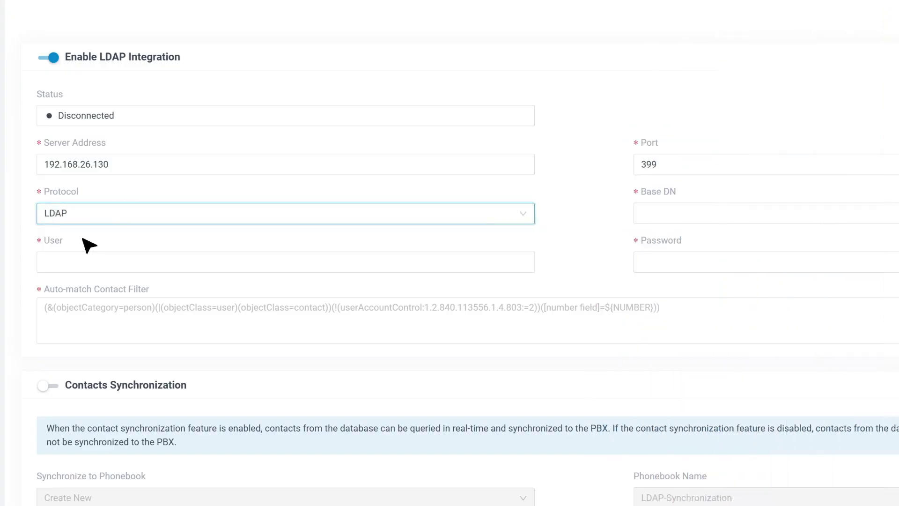
# Enter ou=support,dc=yeastar,dc=com as the LDAP Base DN.
pyautogui.click(738, 212)
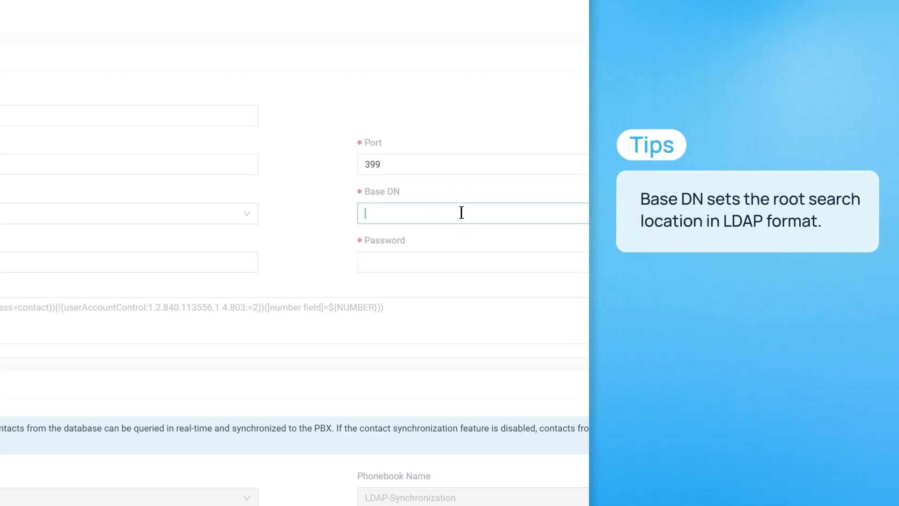
pyautogui.write('dc=yeastar,dc=')
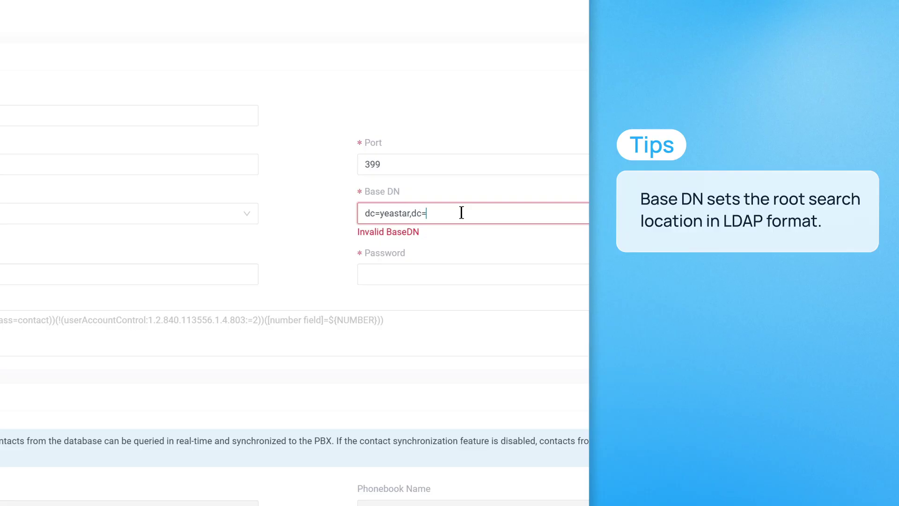
pyautogui.write('com')
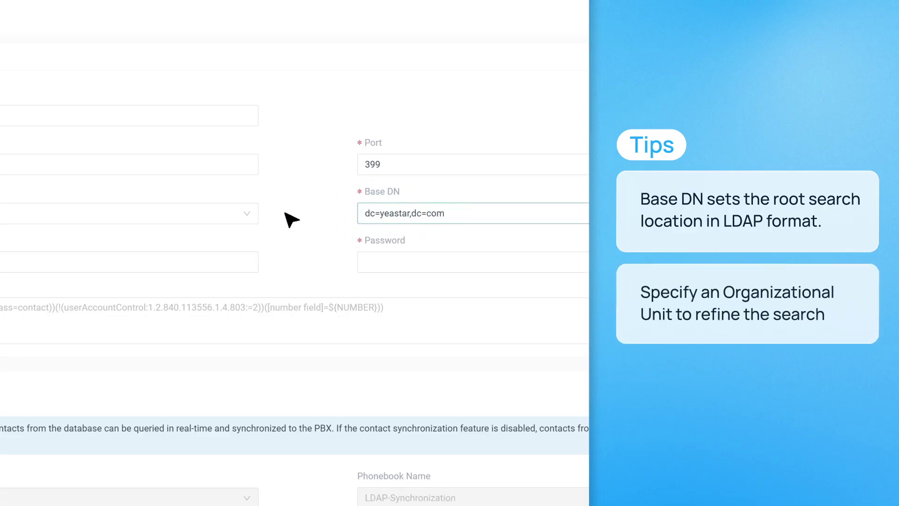
pyautogui.write('ou=su')
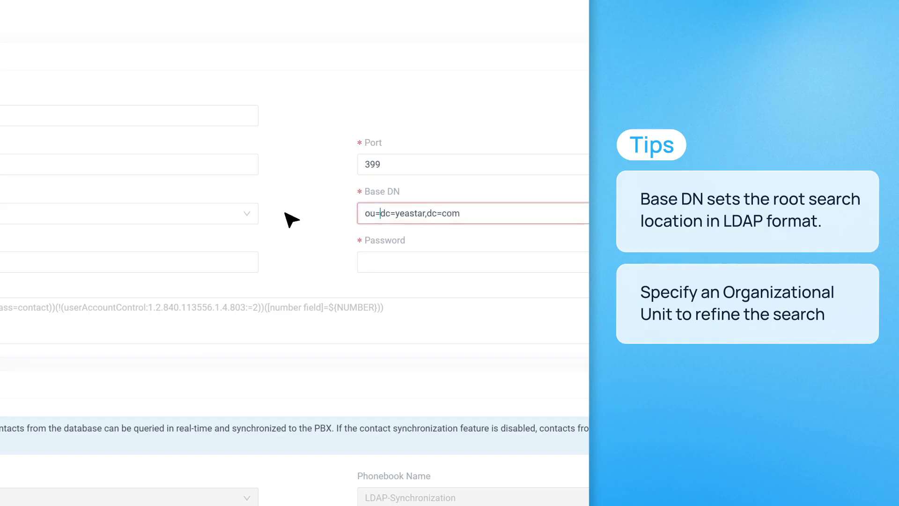
pyautogui.write('pport,')
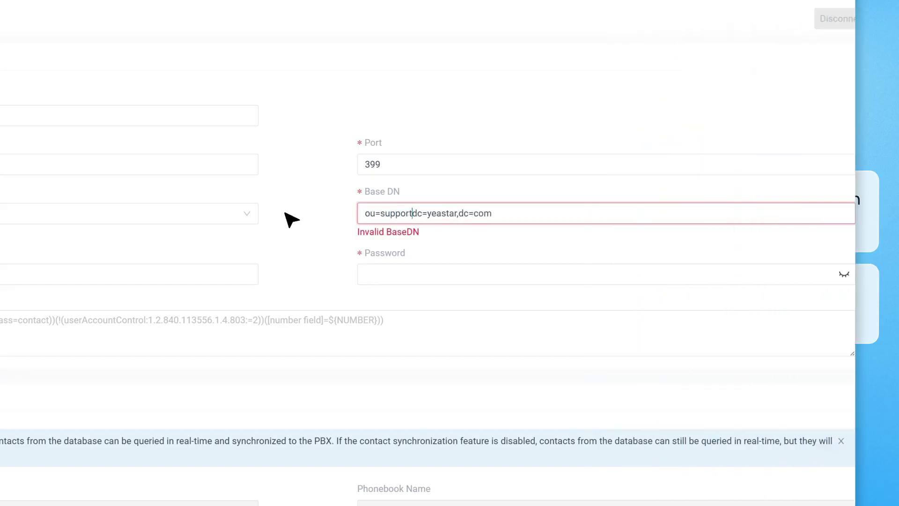
# Enter LDAP user cn=admin,dc=yeastar,dc=com and the account password.
pyautogui.click(28, 262)
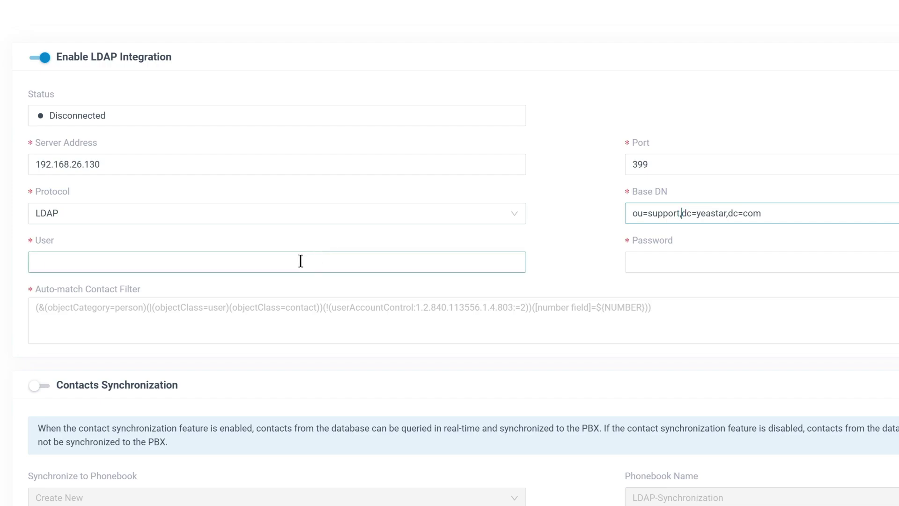
pyautogui.write('cn')
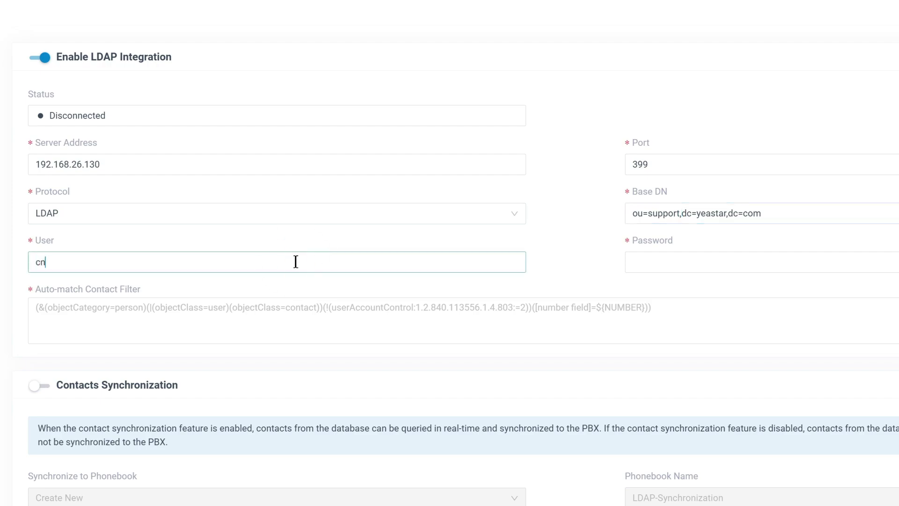
pyautogui.write('=admin,dc=yeastar,dc=com')
pyautogui.click(718, 263)
pyautogui.write('123456')
# Paste (|(telephoneNumber=${NUMBER})(mobile=${NUMBER})) as the auto-match contact filter.
pyautogui.scroll(-1, 435, 300)
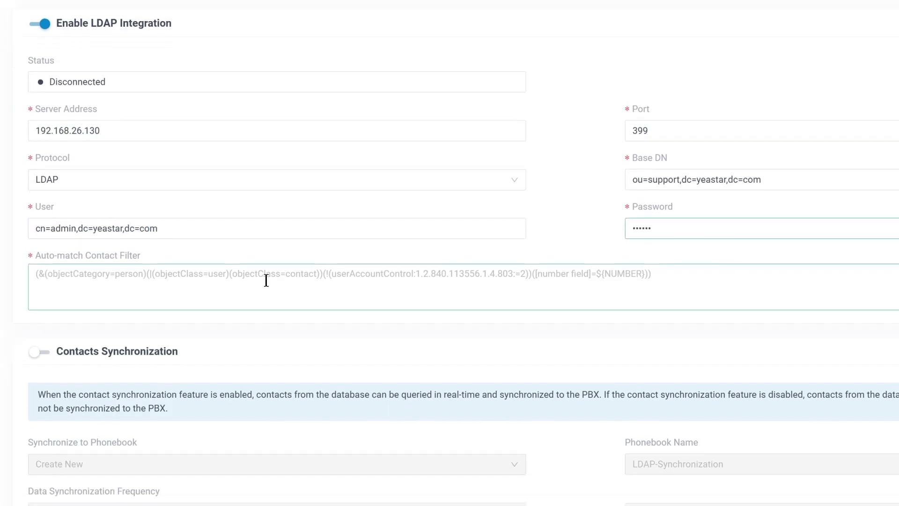
pyautogui.click(229, 275)
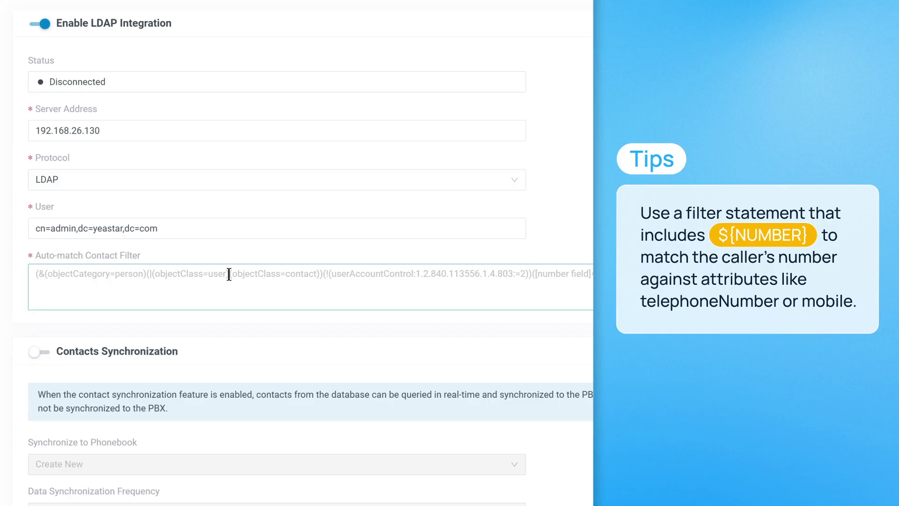
pyautogui.write('(|(telephoneNumber=${NUMBER})(mobile=${NUMBER}))')
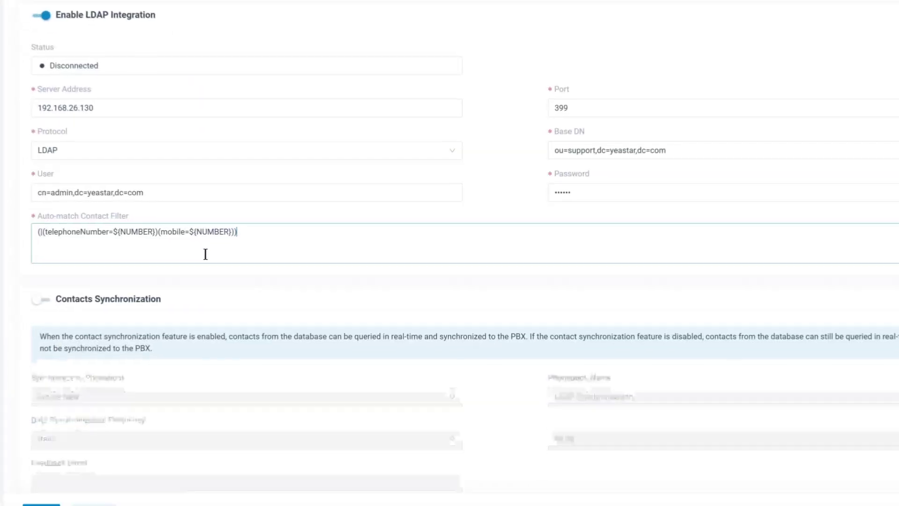
pyautogui.scroll(-8, 204, 253)
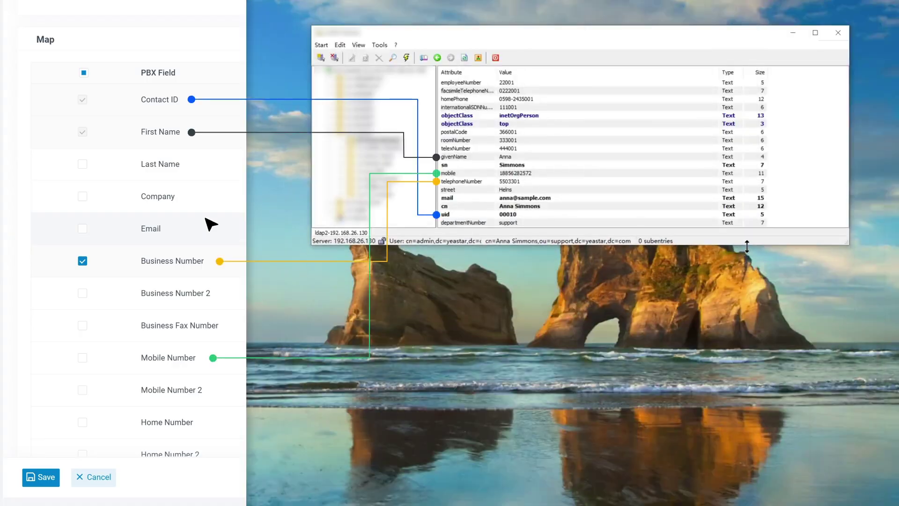
# Map Mobile Number to mobile, leave Last Name and Company unmapped, and save.
pyautogui.click(82, 358)
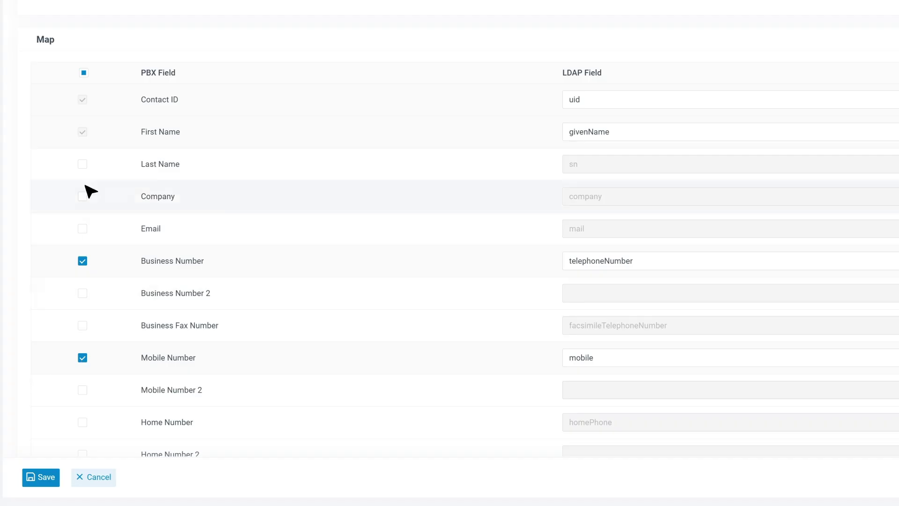
pyautogui.click(83, 166)
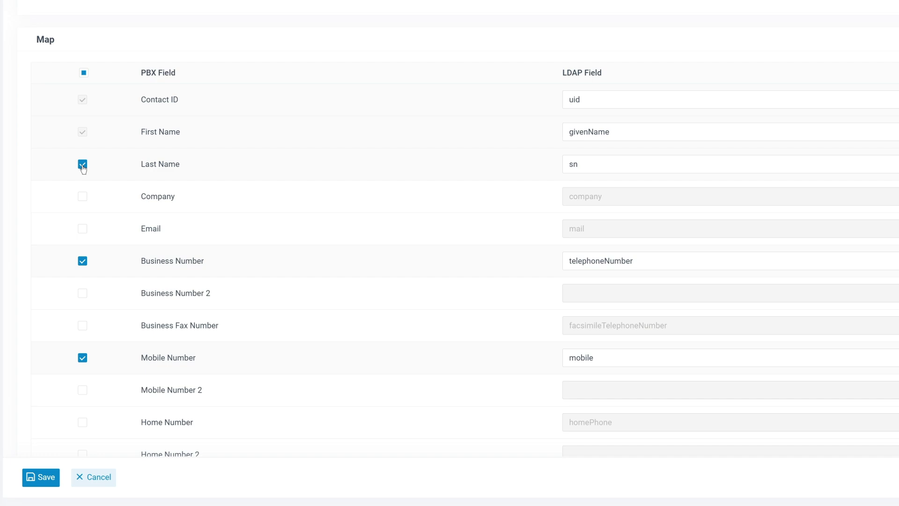
pyautogui.click(82, 203)
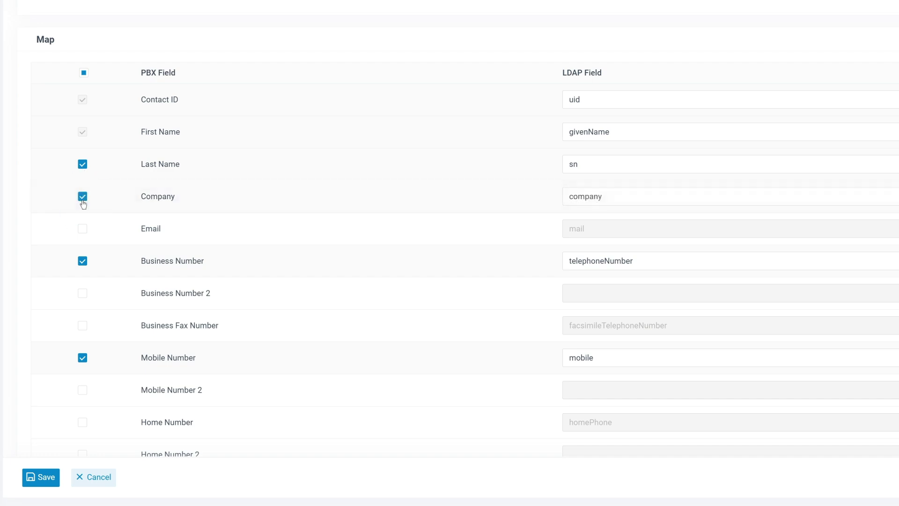
pyautogui.click(82, 196)
pyautogui.click(82, 164)
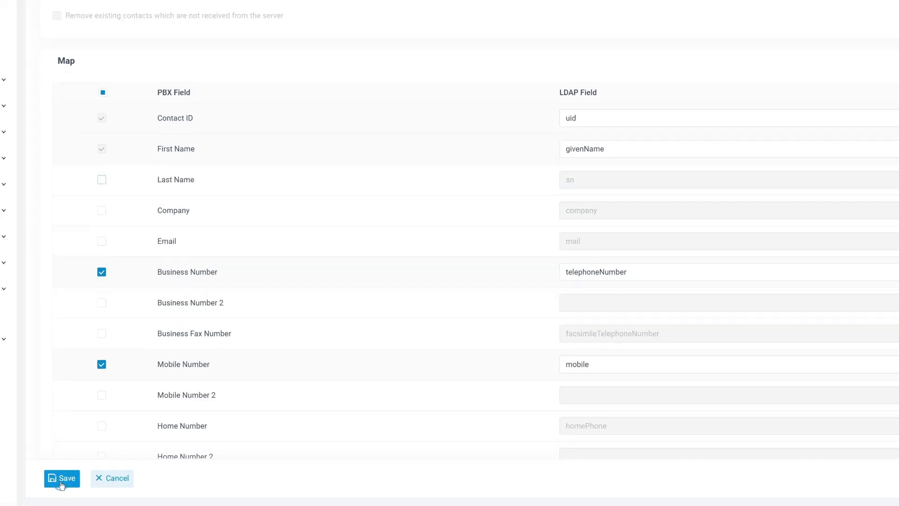
pyautogui.click(61, 478)
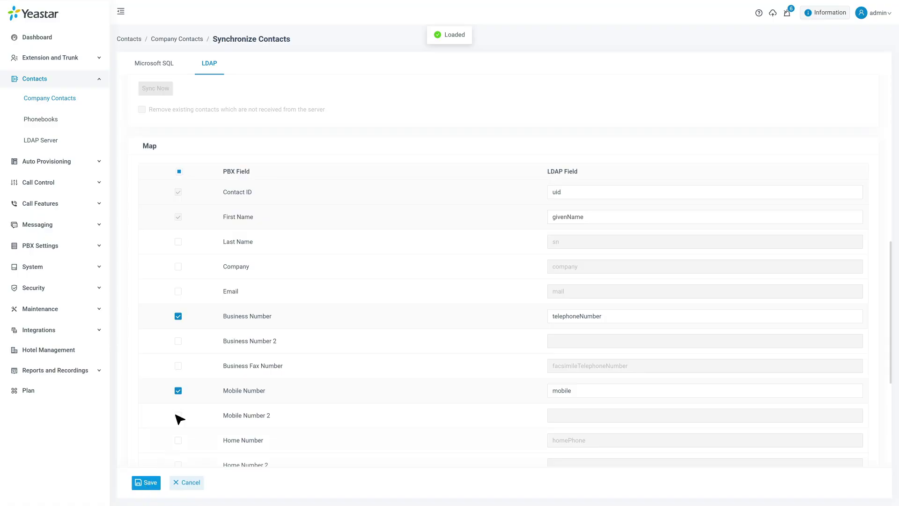
# Turn on contact sync into new phonebook LDAP-Synchronization, syncing daily at 00:30.
pyautogui.scroll(5, 238, 254)
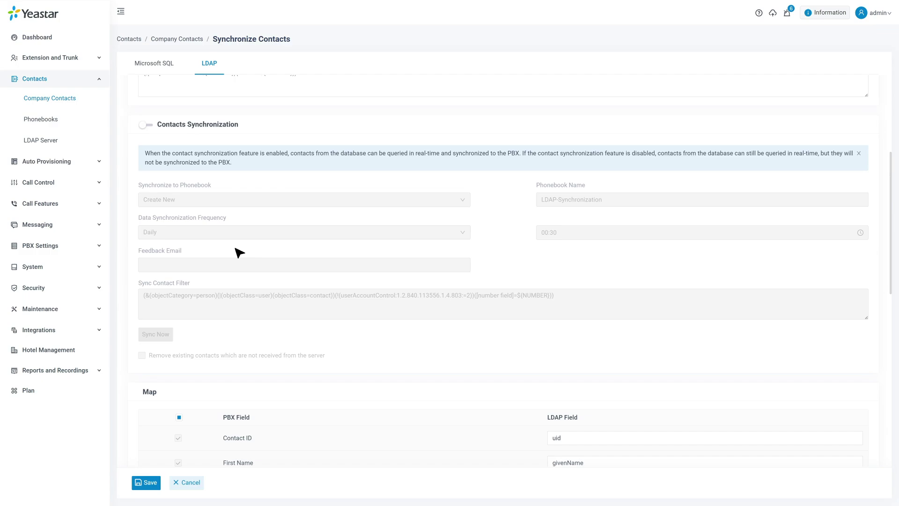
pyautogui.click(145, 125)
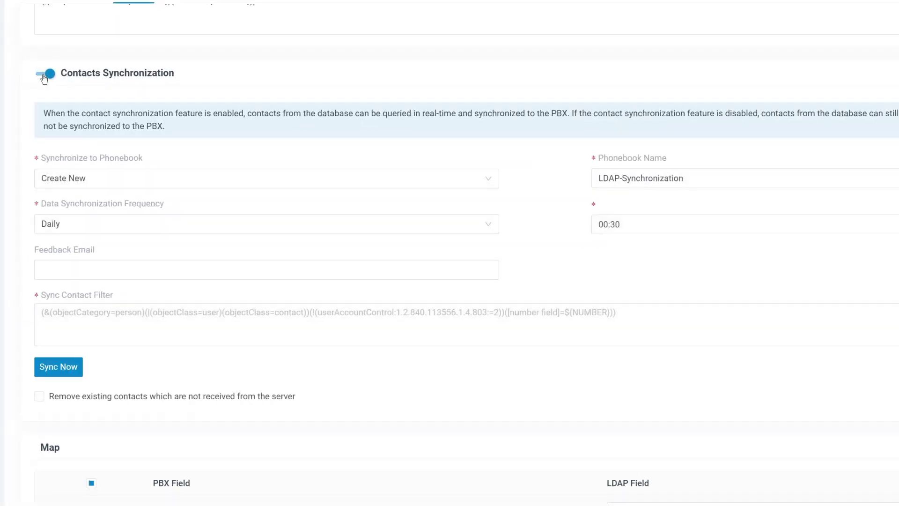
pyautogui.click(127, 178)
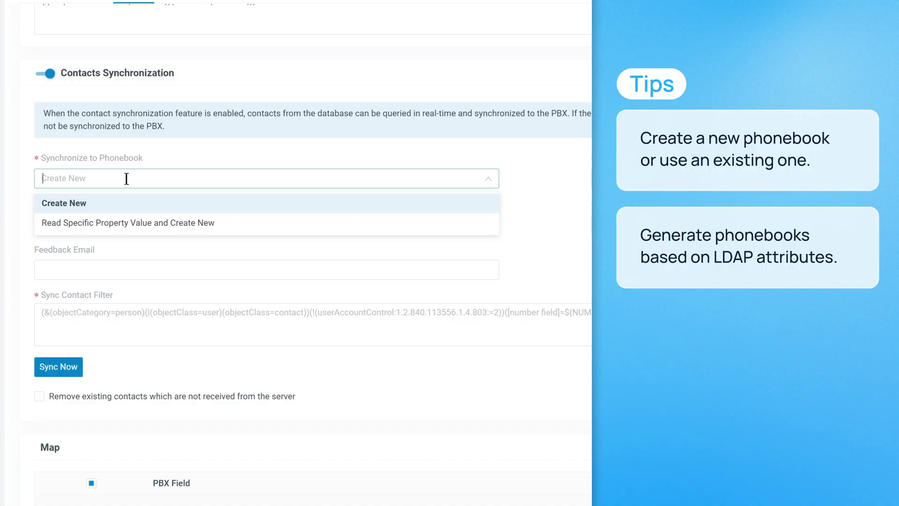
pyautogui.click(127, 223)
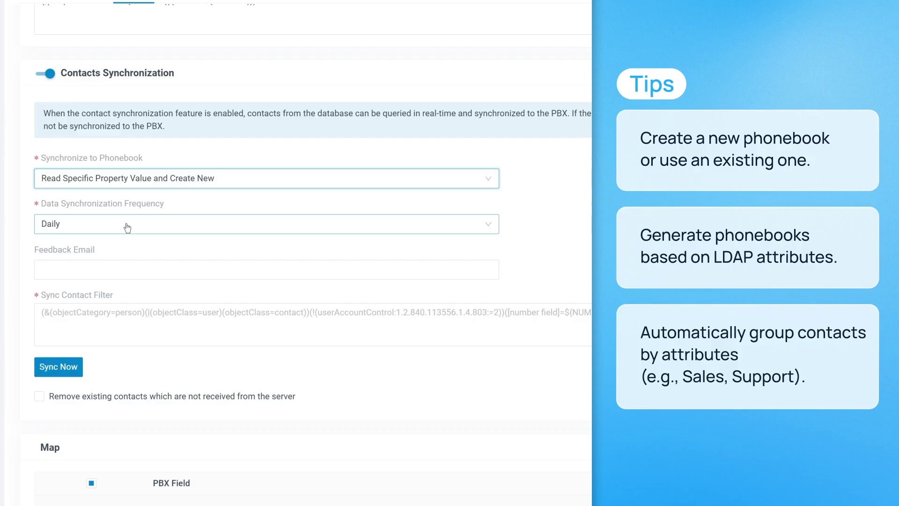
pyautogui.click(137, 187)
pyautogui.click(140, 203)
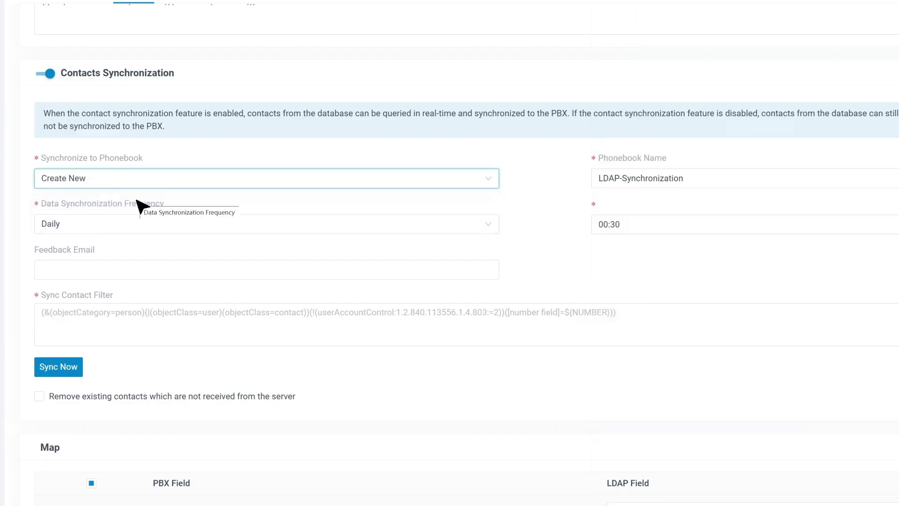
pyautogui.click(213, 225)
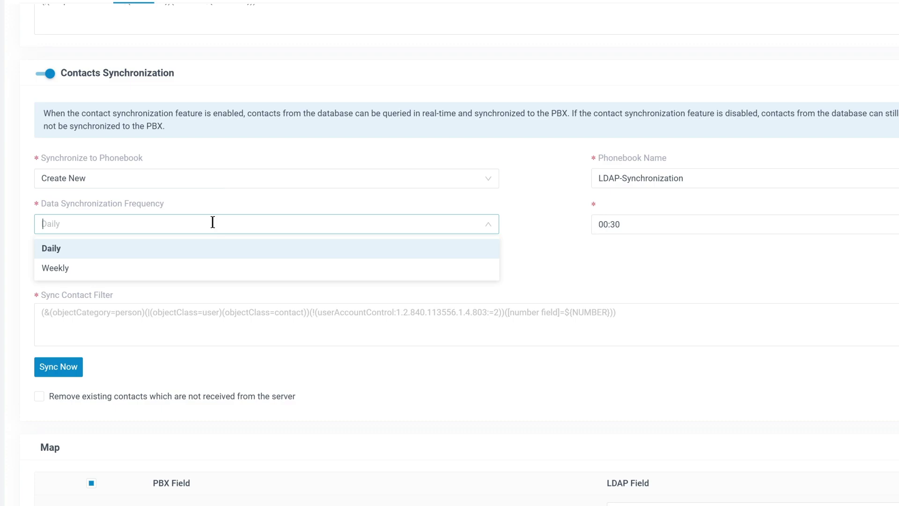
pyautogui.click(61, 249)
pyautogui.click(650, 220)
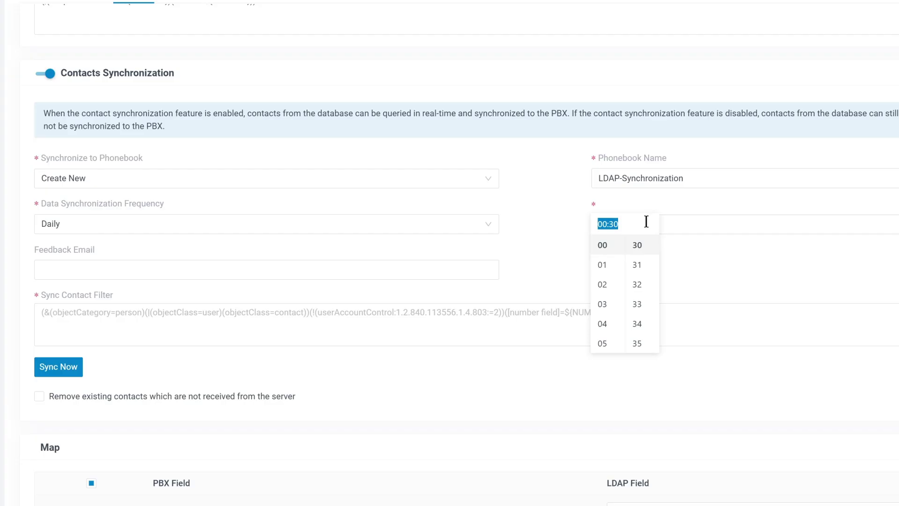
pyautogui.click(645, 249)
# Enter a feedback e-mail, set sync filter (objectClass=inetOrgPerson), and enable removing unreceived contacts.
pyautogui.click(140, 270)
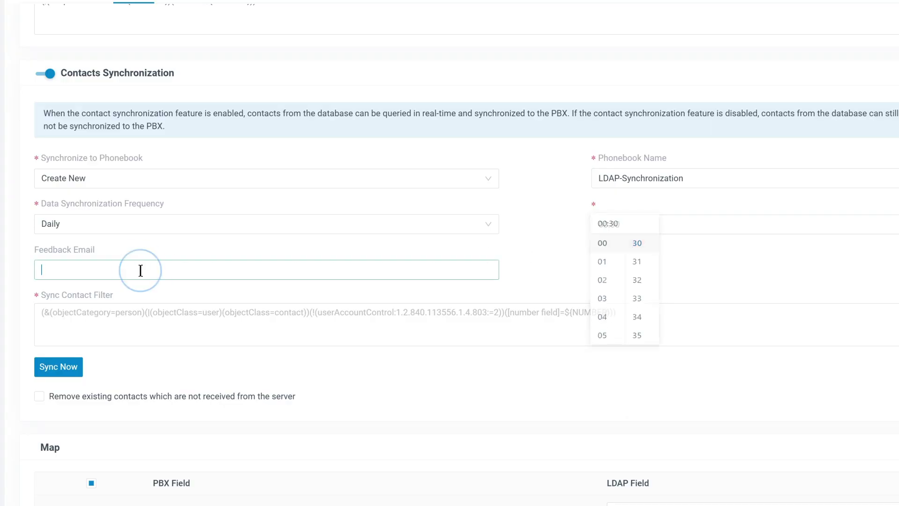
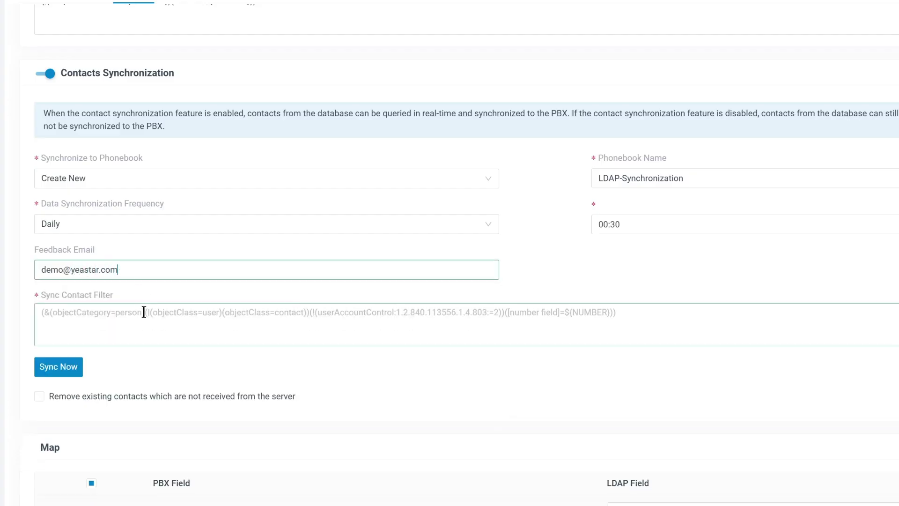
pyautogui.click(145, 312)
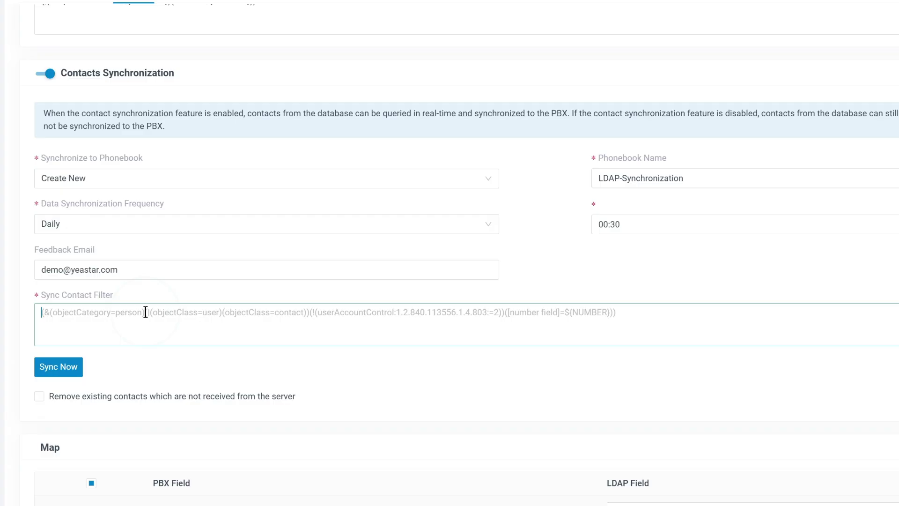
pyautogui.write('(objectClass=inetOrgPerson)')
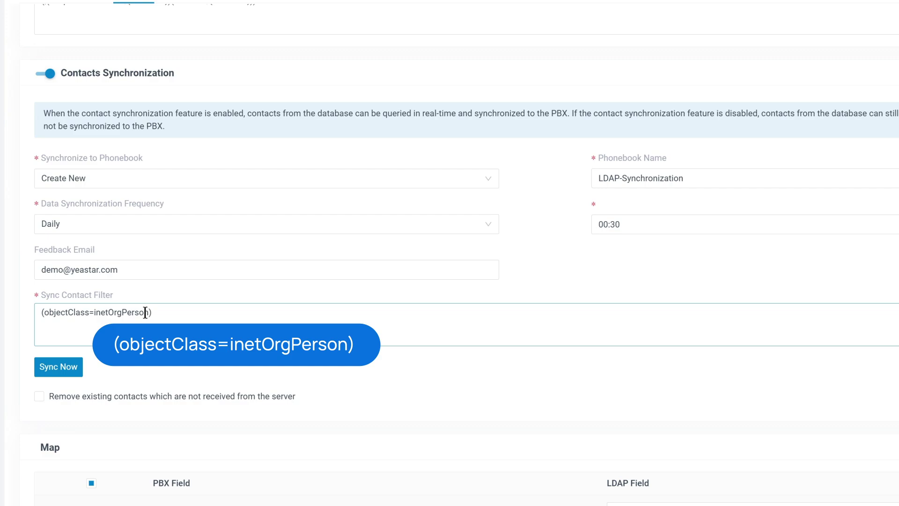
pyautogui.click(39, 397)
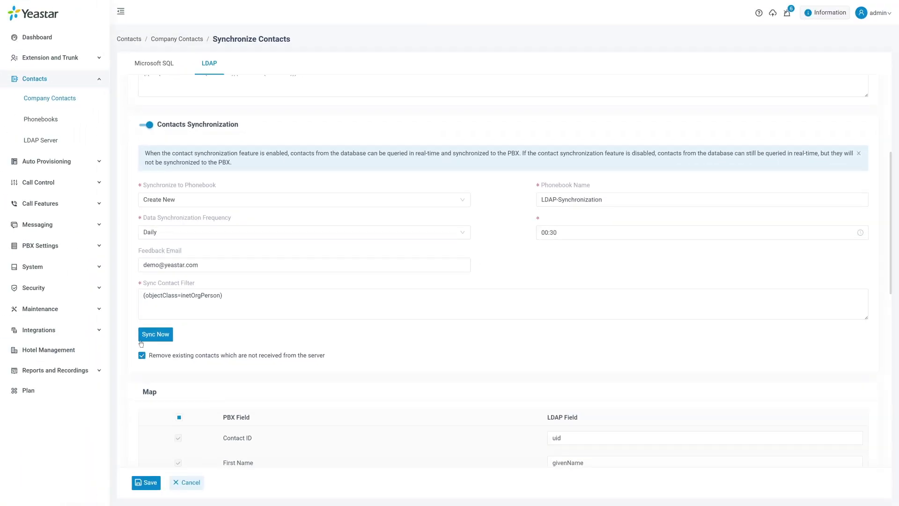
# Switch off removal of unreceived contacts and sync now, importing 8 contacts.
pyautogui.click(142, 354)
pyautogui.click(147, 484)
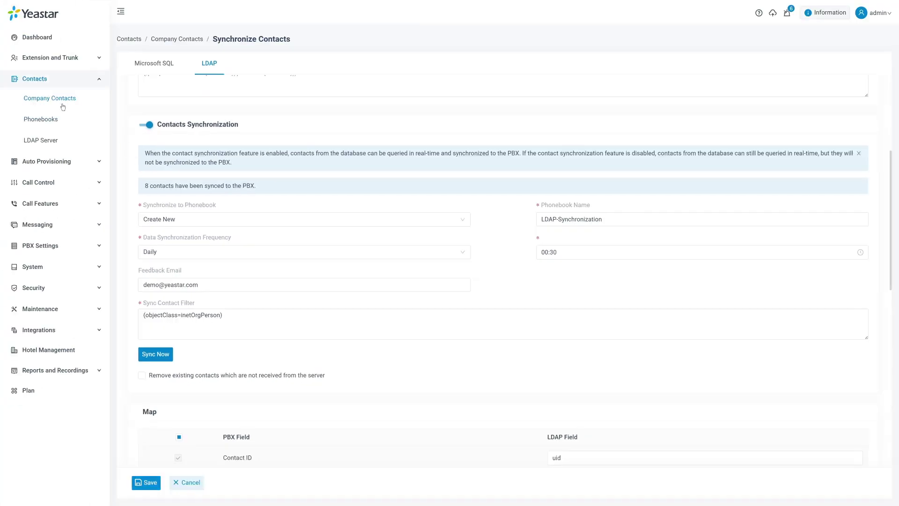
# Check the 8 synced company contacts and the LDAP-Synchronization phonebook.
pyautogui.click(53, 100)
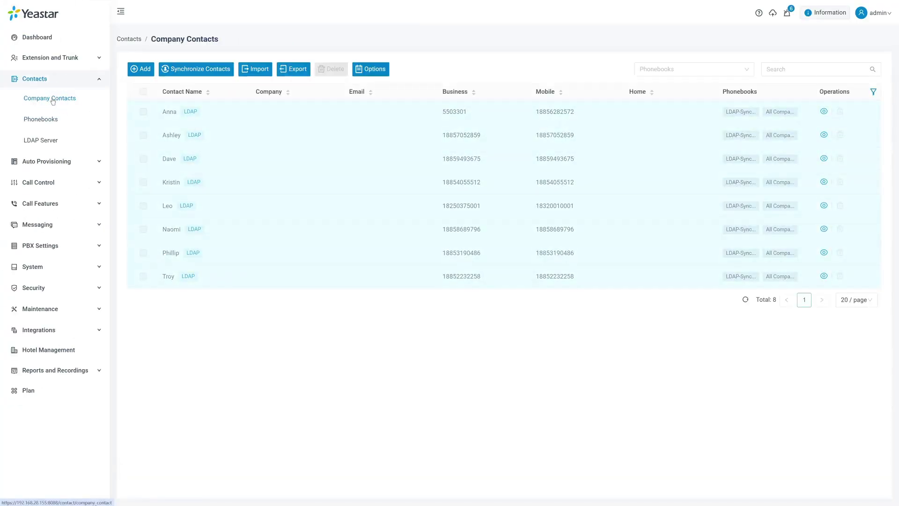
pyautogui.click(43, 121)
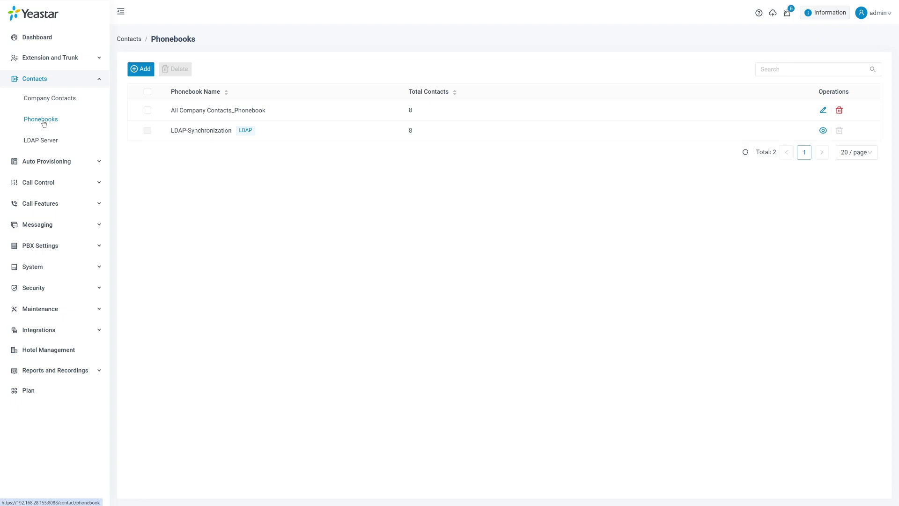
pyautogui.click(58, 59)
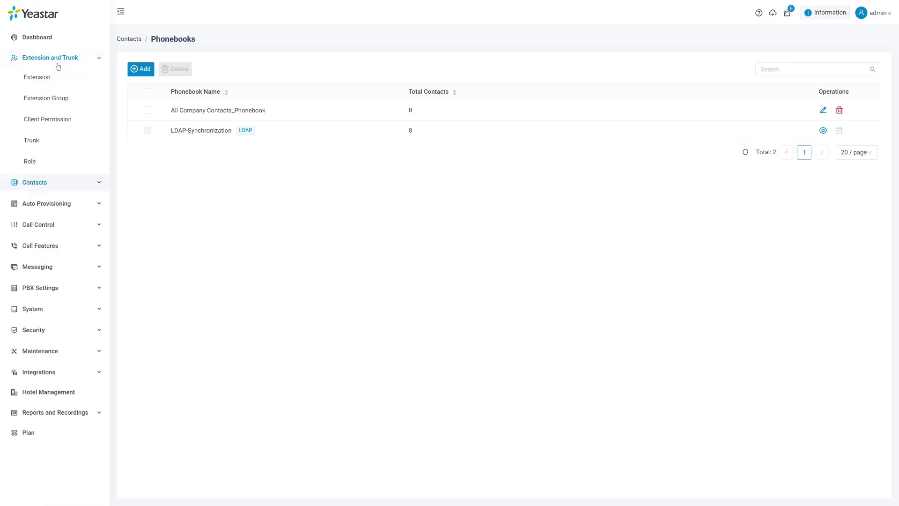
# Add a visibility rule letting Default_All_Extensions view All Company Contacts_Phonebook and LDAP-Synchronization.
pyautogui.click(49, 121)
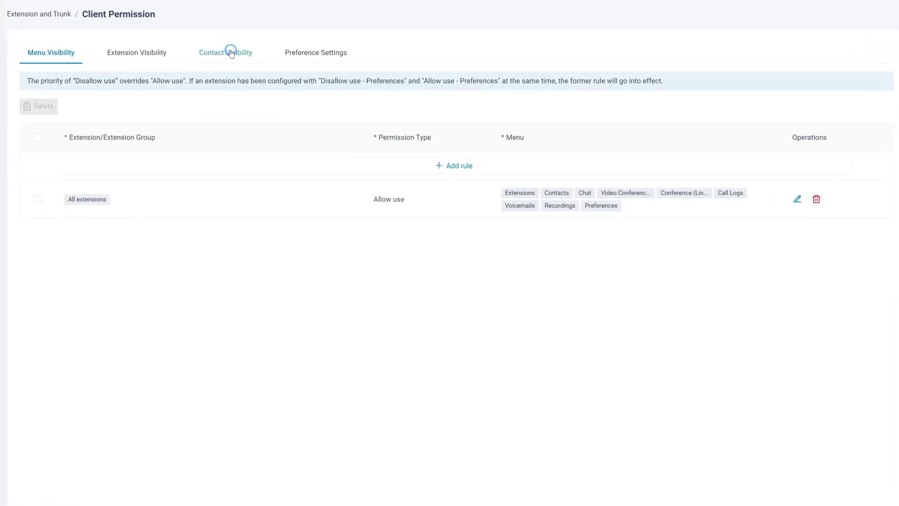
pyautogui.click(231, 54)
pyautogui.click(458, 141)
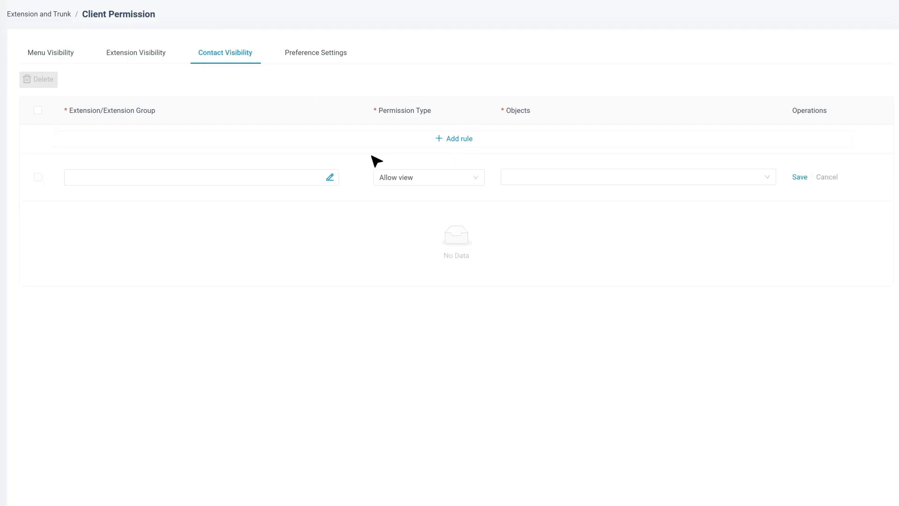
pyautogui.click(329, 177)
pyautogui.click(226, 134)
pyautogui.click(546, 491)
pyautogui.click(557, 175)
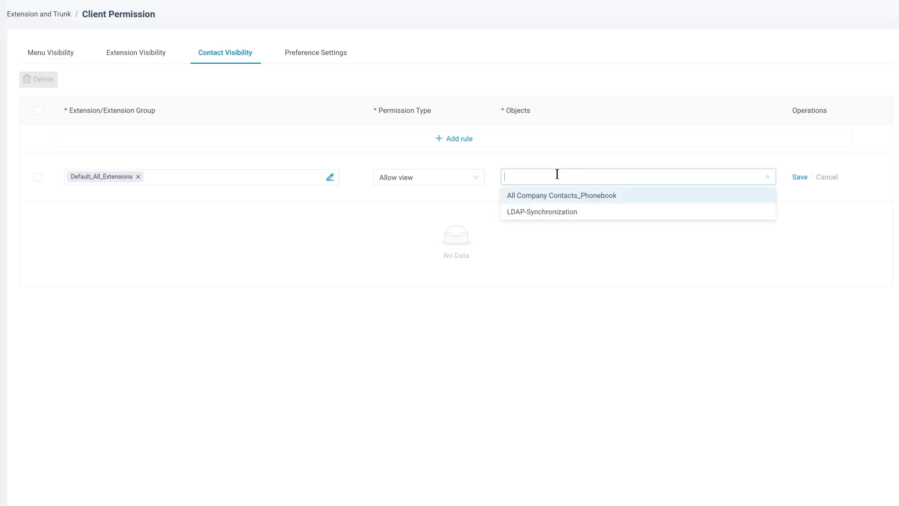
pyautogui.click(546, 195)
pyautogui.click(542, 212)
pyautogui.click(799, 177)
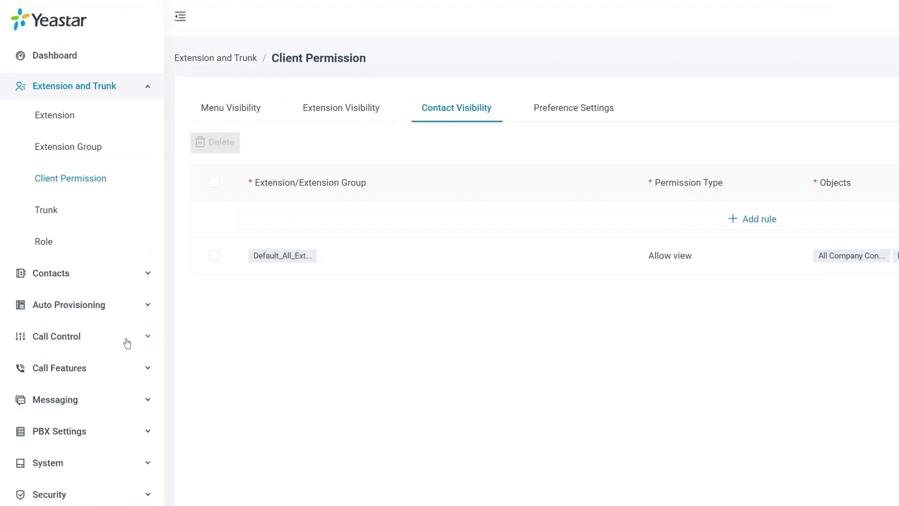
# Create inbound route LDAP_DEMO and select the LDAP trunk.
pyautogui.click(107, 339)
pyautogui.click(69, 215)
pyautogui.click(212, 103)
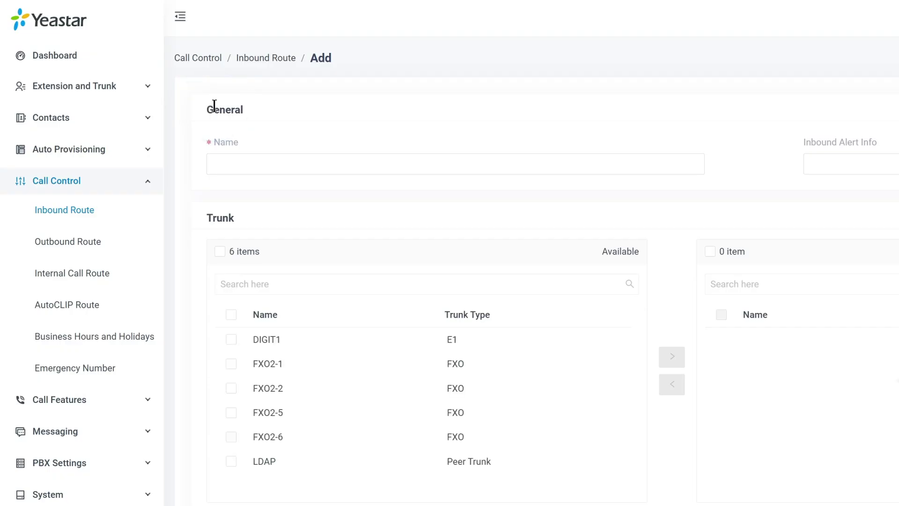
pyautogui.click(327, 163)
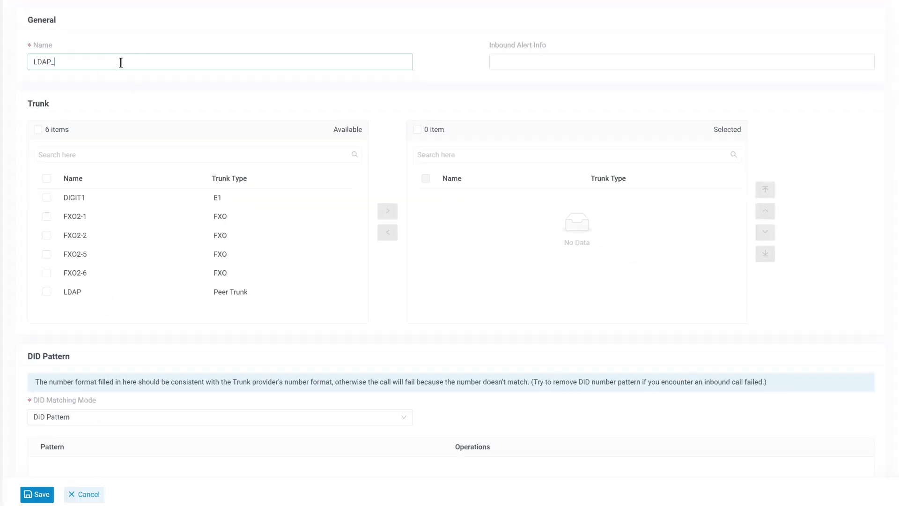
pyautogui.click(47, 292)
pyautogui.click(388, 210)
pyautogui.scroll(-7, 394, 212)
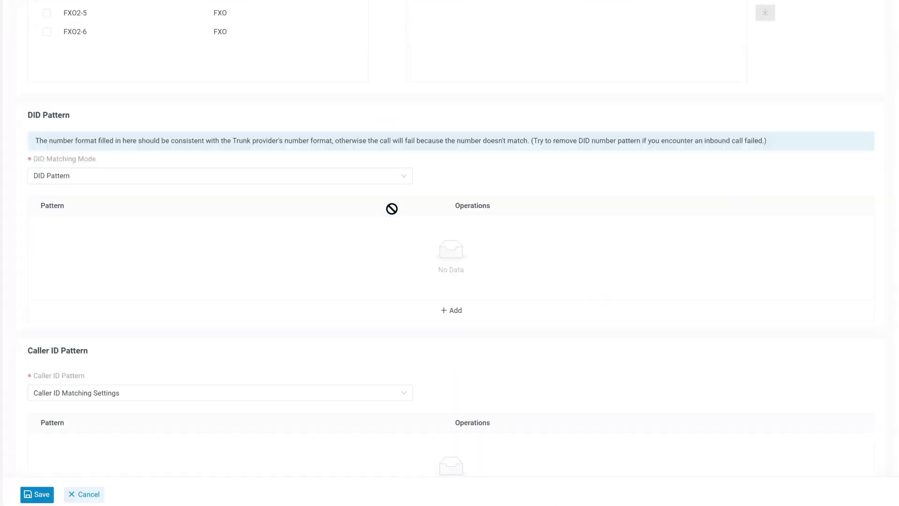
pyautogui.scroll(-3, 397, 215)
# Match callers in LDAP-Synchronization, route them to queue 6400-Sales Team, then save and apply.
pyautogui.click(392, 187)
pyautogui.click(176, 225)
pyautogui.click(528, 239)
pyautogui.click(530, 274)
pyautogui.click(365, 327)
pyautogui.click(315, 443)
pyautogui.click(513, 327)
pyautogui.click(523, 346)
pyautogui.click(37, 494)
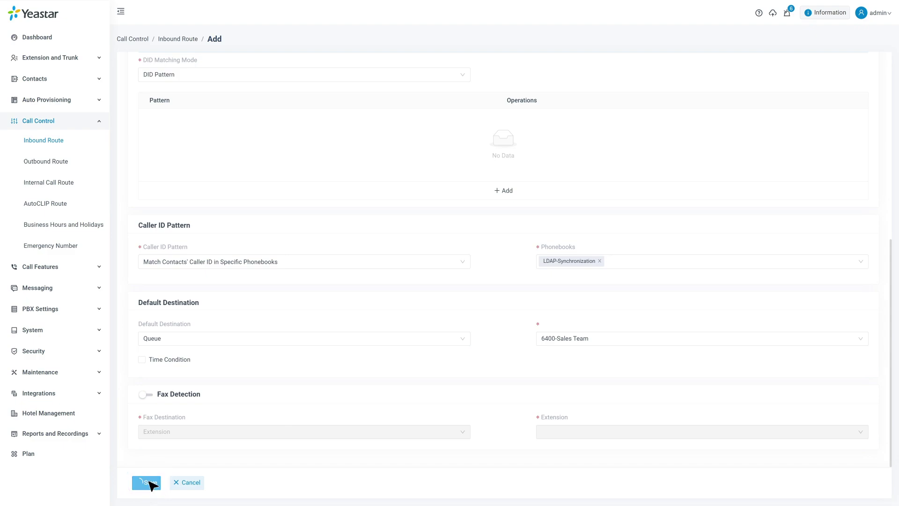
pyautogui.click(736, 12)
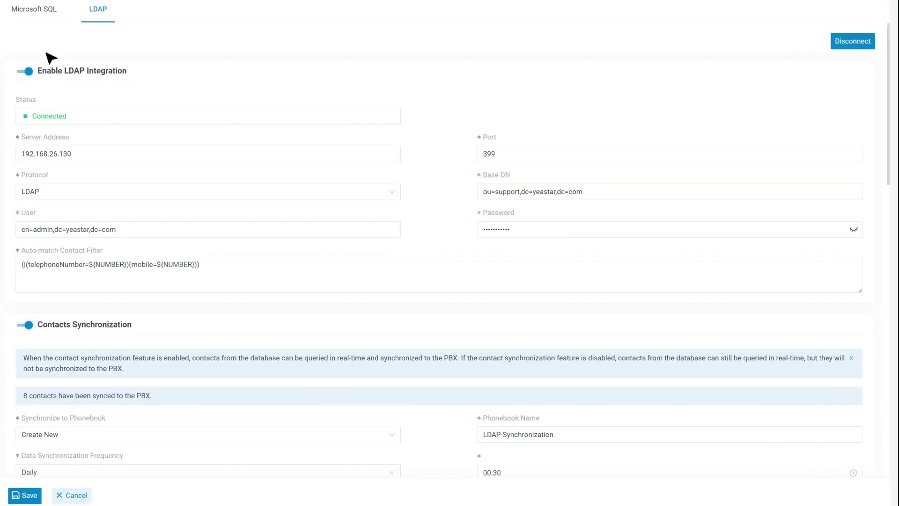
# Switch off LDAP integration and save the change.
pyautogui.click(28, 73)
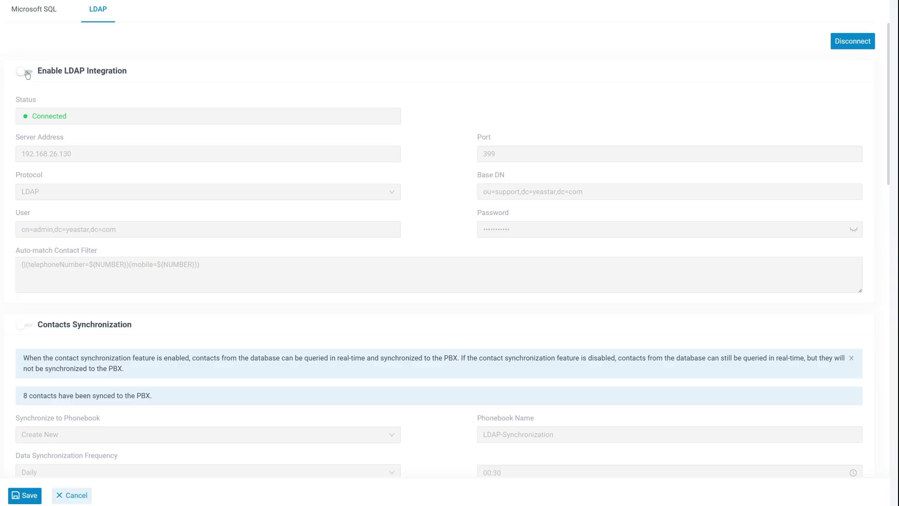
pyautogui.click(28, 497)
pyautogui.click(24, 497)
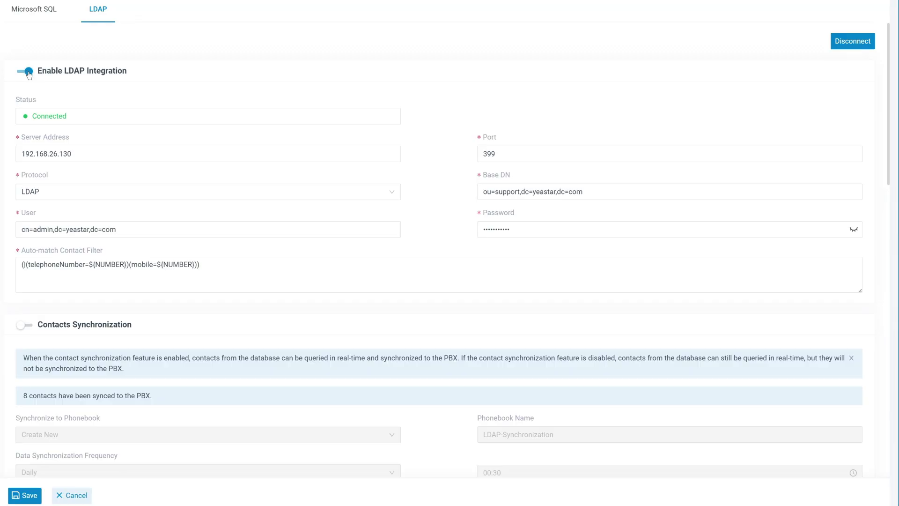
# Start disconnecting from the LDAP server, ticking deletion of synced contacts and the sync-created phonebook.
pyautogui.click(857, 42)
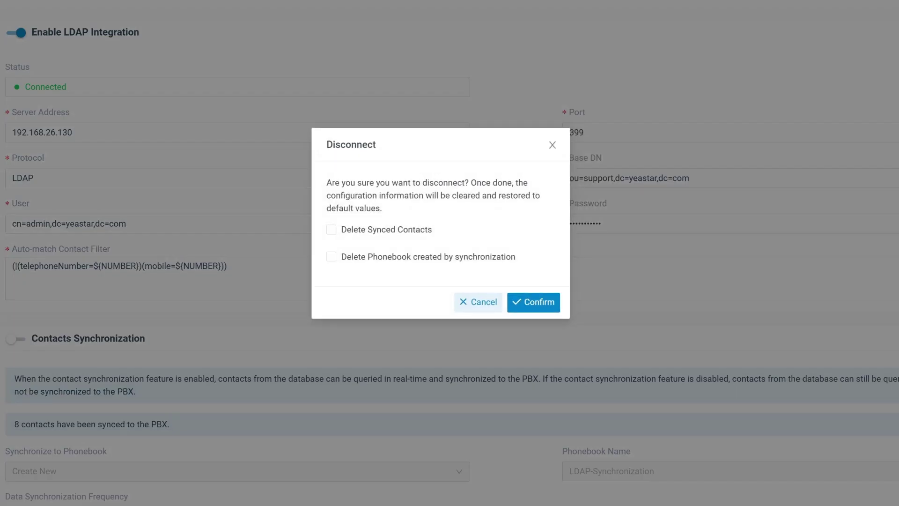
pyautogui.click(331, 229)
pyautogui.click(331, 256)
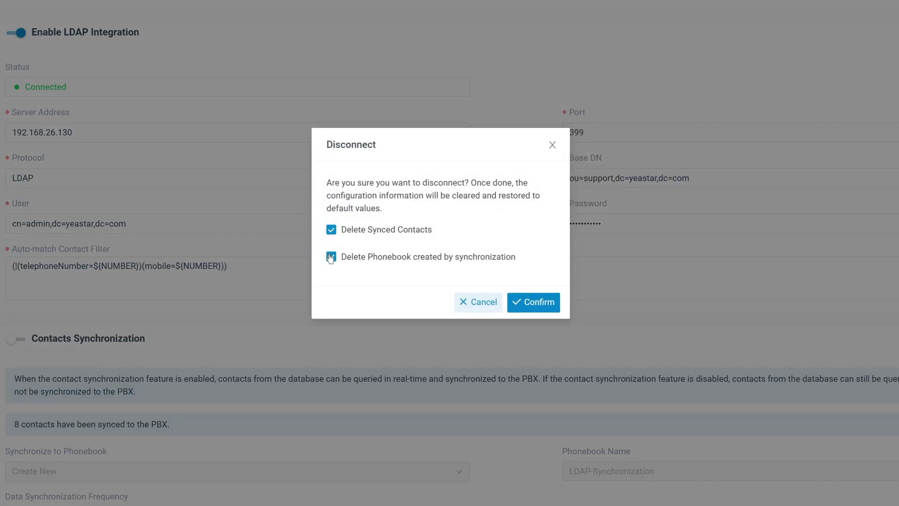